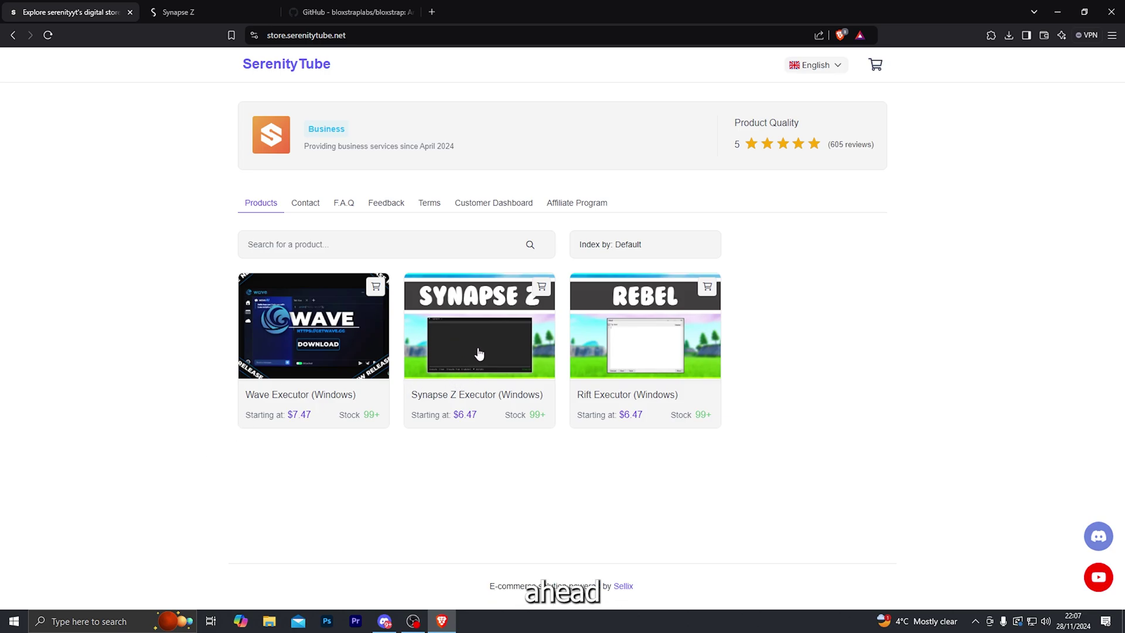
# Open the Synapse Z Executor (Windows) product page showing the 7-day licence at $6.47.
pyautogui.click(452, 360)
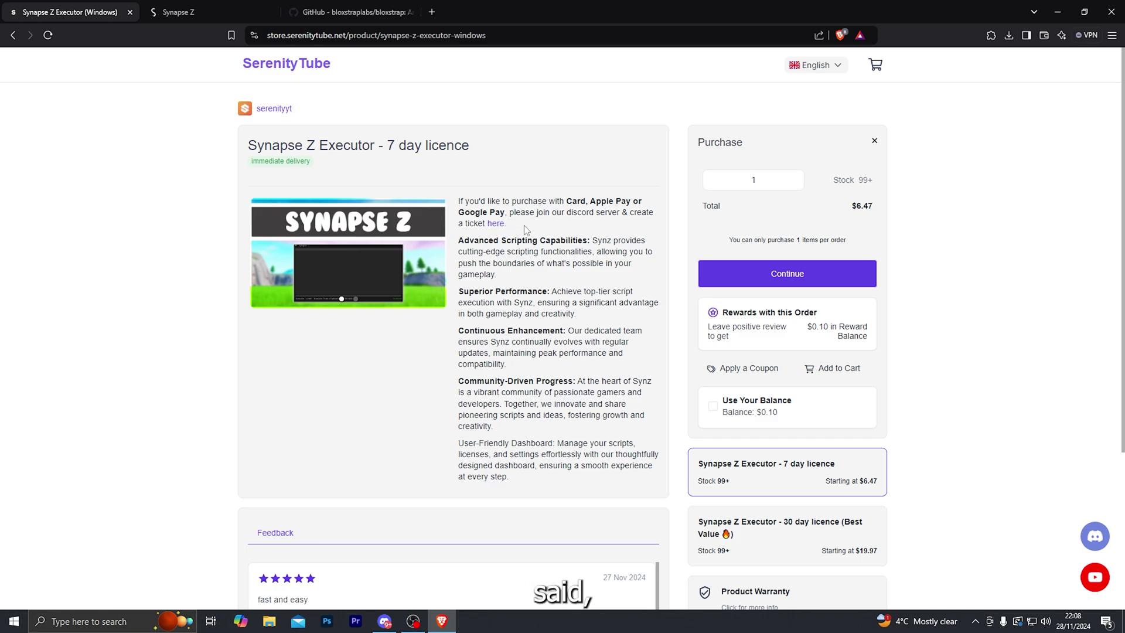
# Download Synapse Z.zip from synapsez.net and save it to the Desktop.
pyautogui.hotkey('ctrl', 'Tab')
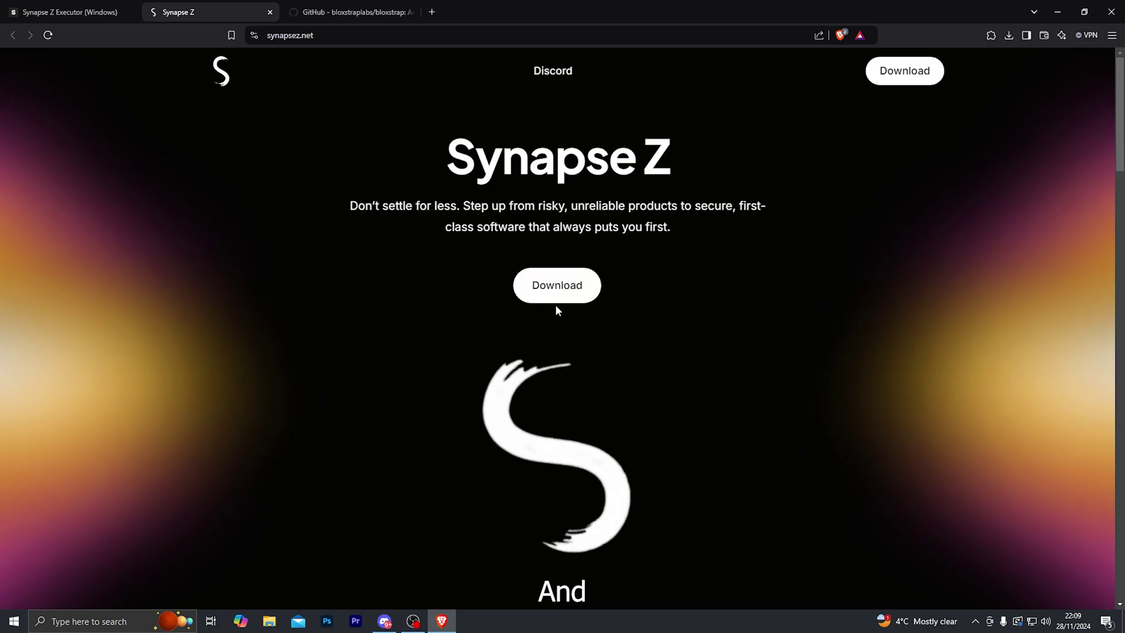
pyautogui.click(564, 291)
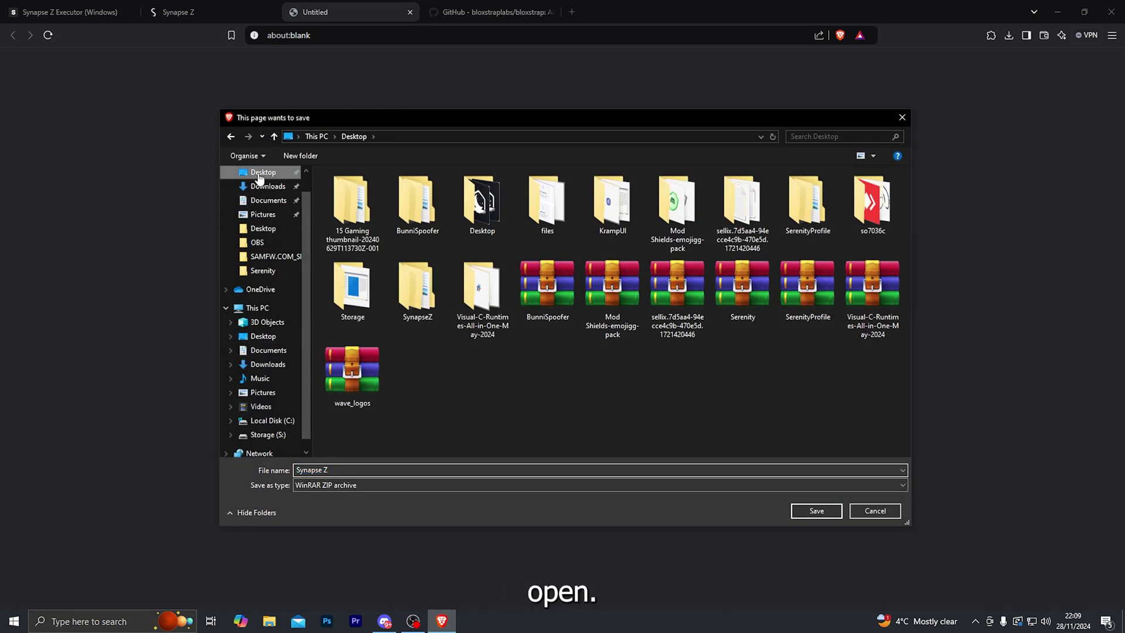
pyautogui.click(266, 174)
pyautogui.click(816, 510)
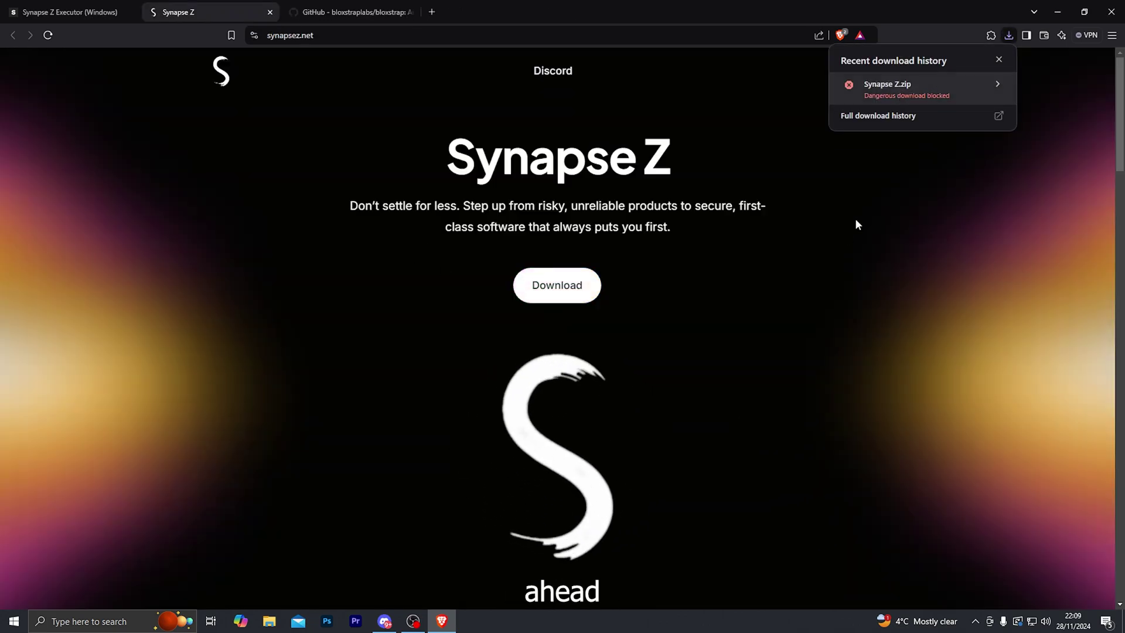
# Override Brave's warning and keep the blocked Synapse Z.zip download.
pyautogui.click(822, 261)
pyautogui.hotkey('ctrl', 'j')
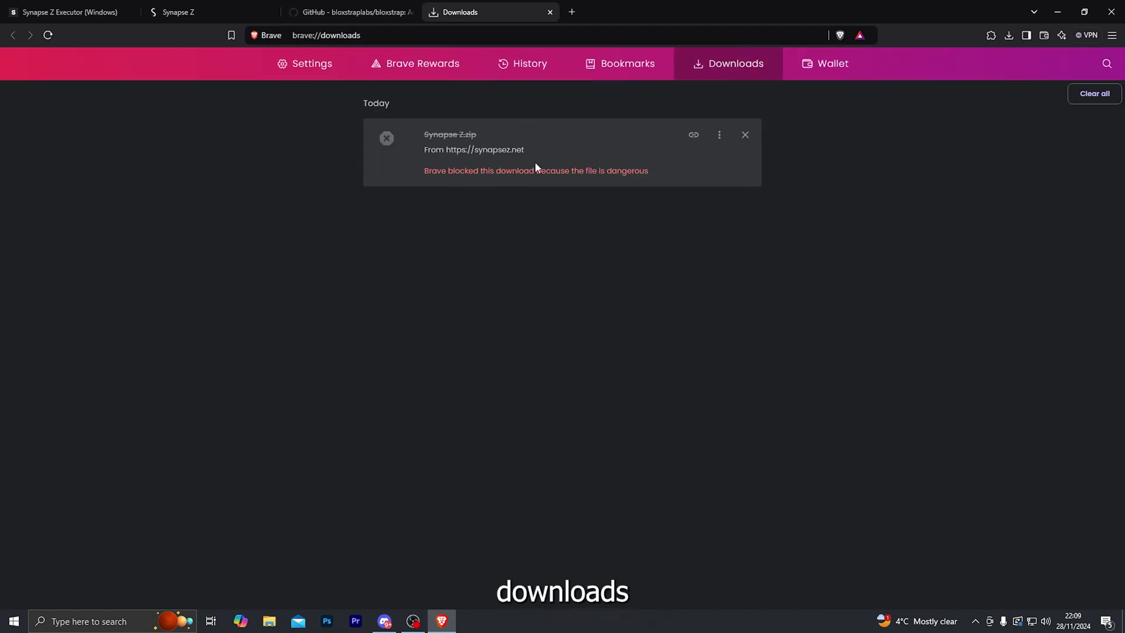
pyautogui.click(719, 143)
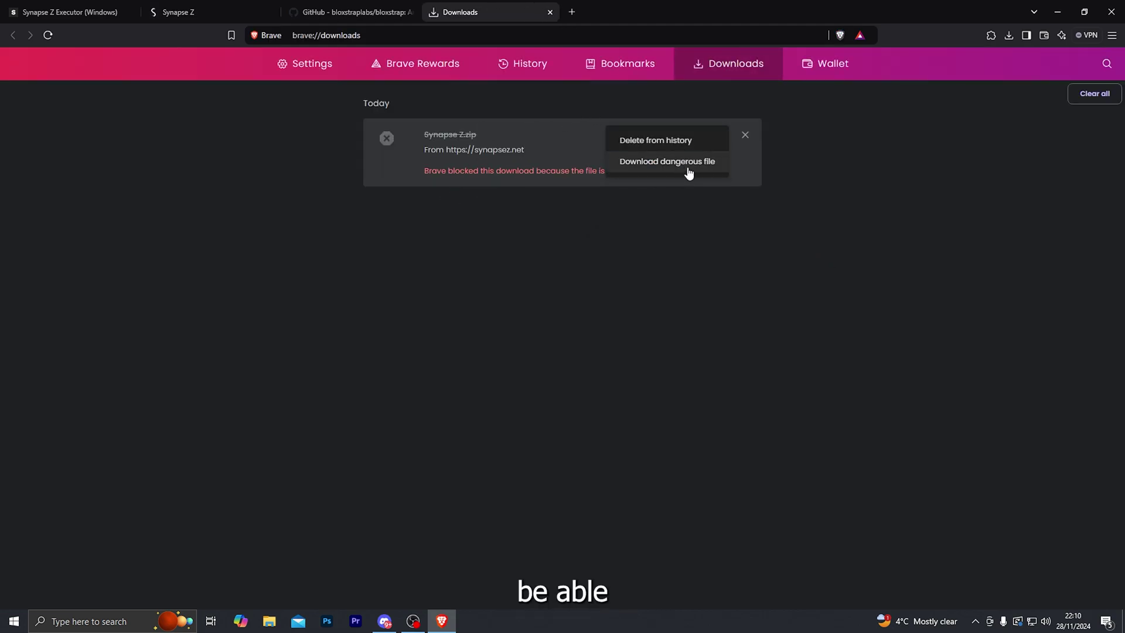
pyautogui.click(699, 163)
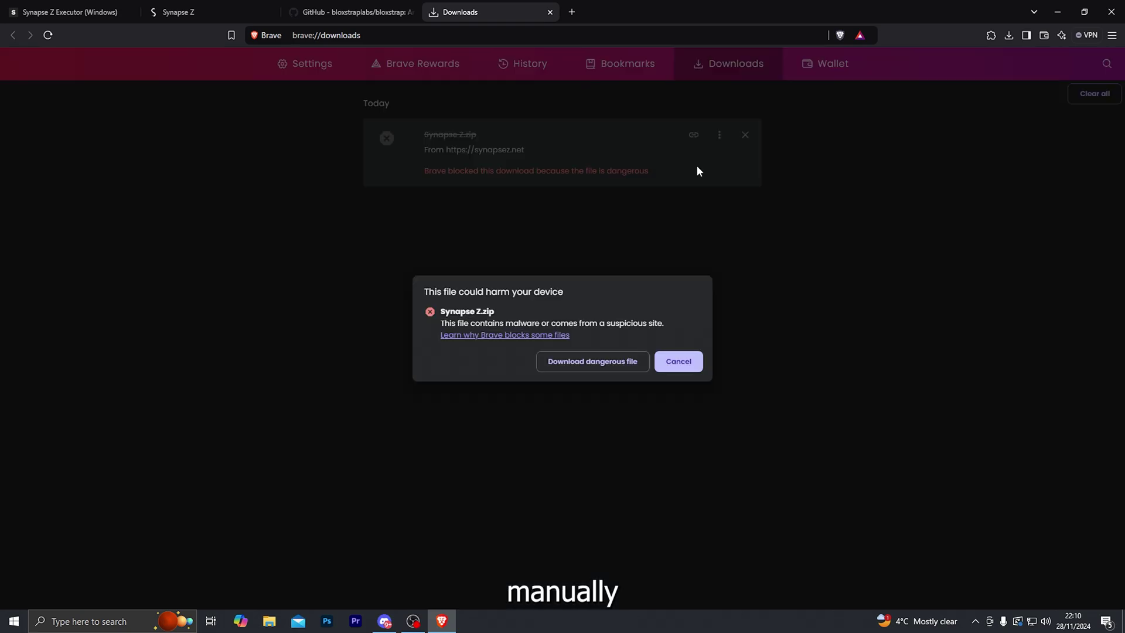
pyautogui.click(609, 362)
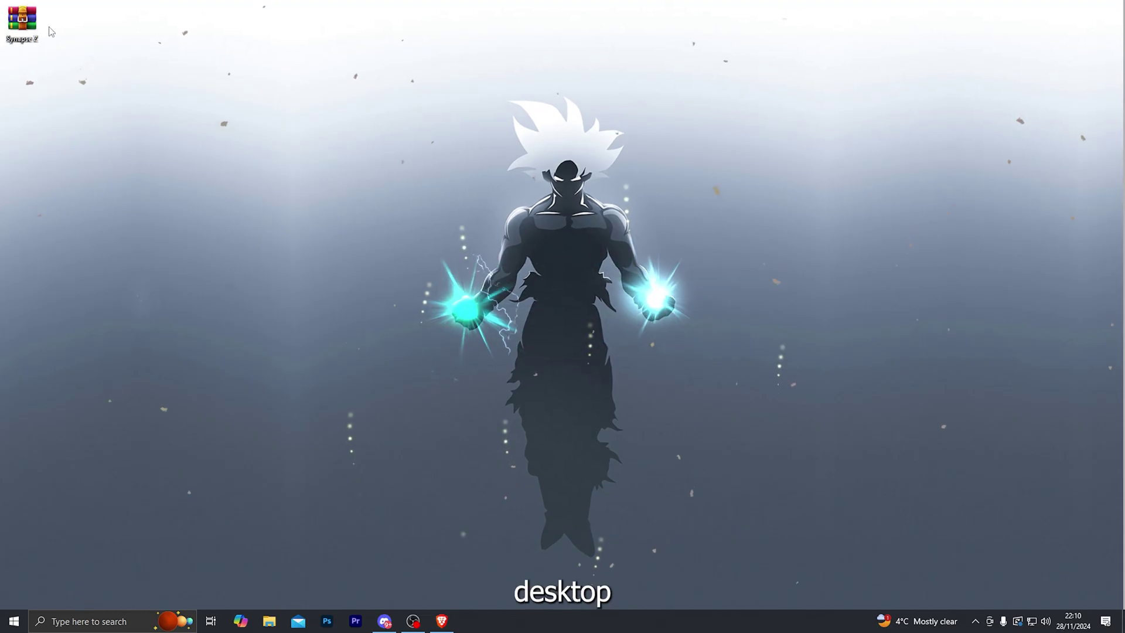
# Extract Synapse Z.zip into a Synapse Z folder and open it.
pyautogui.rightClick(21, 29)
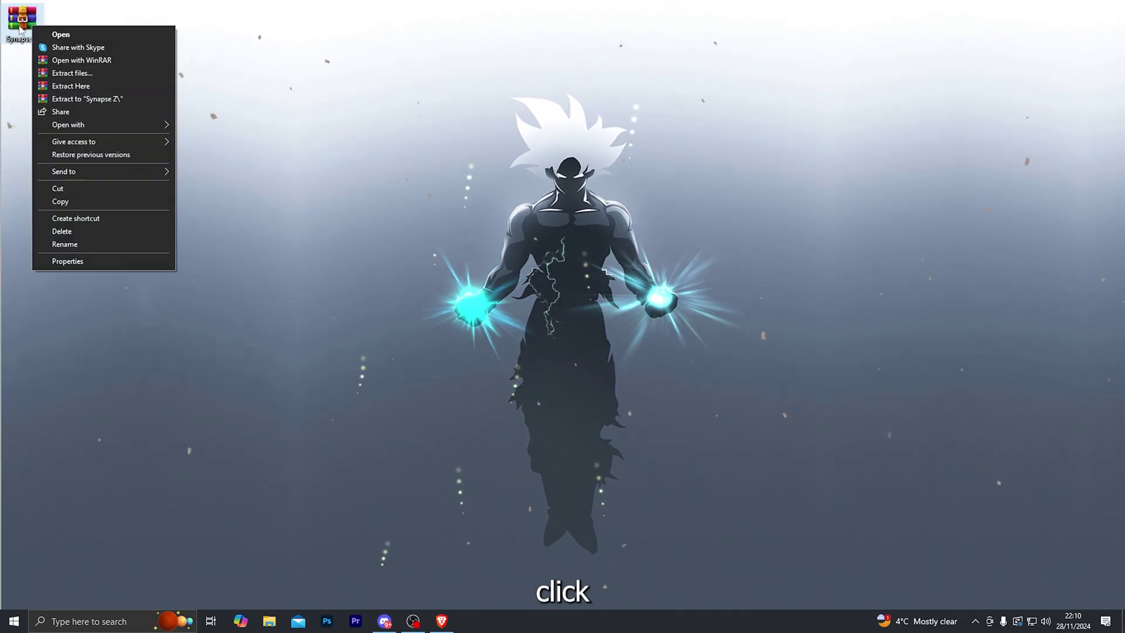
pyautogui.click(87, 98)
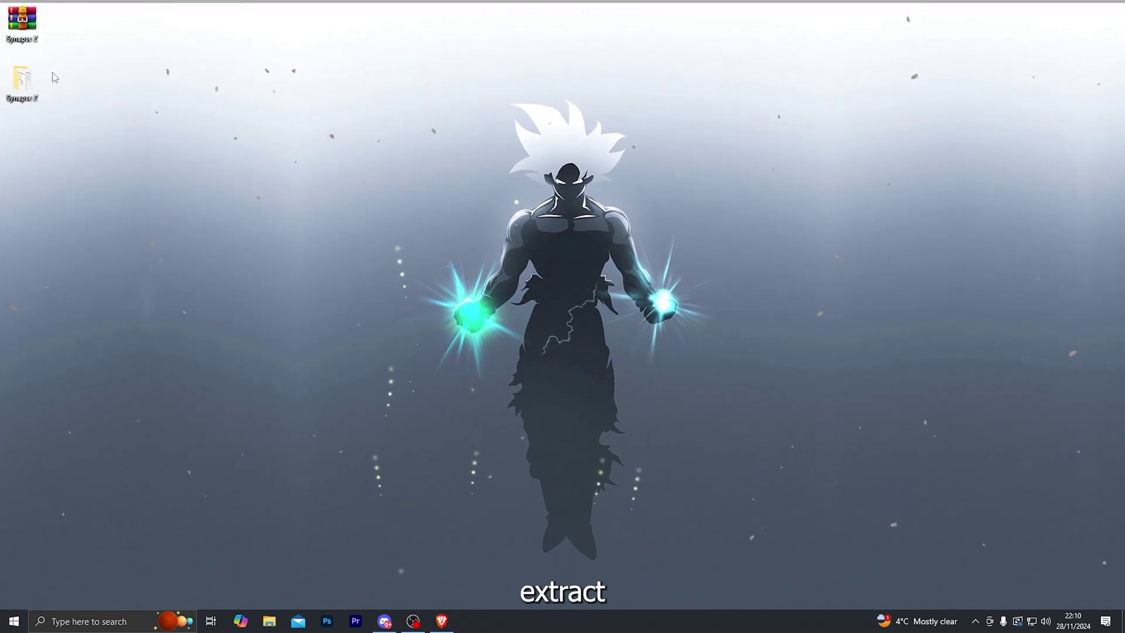
pyautogui.doubleClick(7, 69)
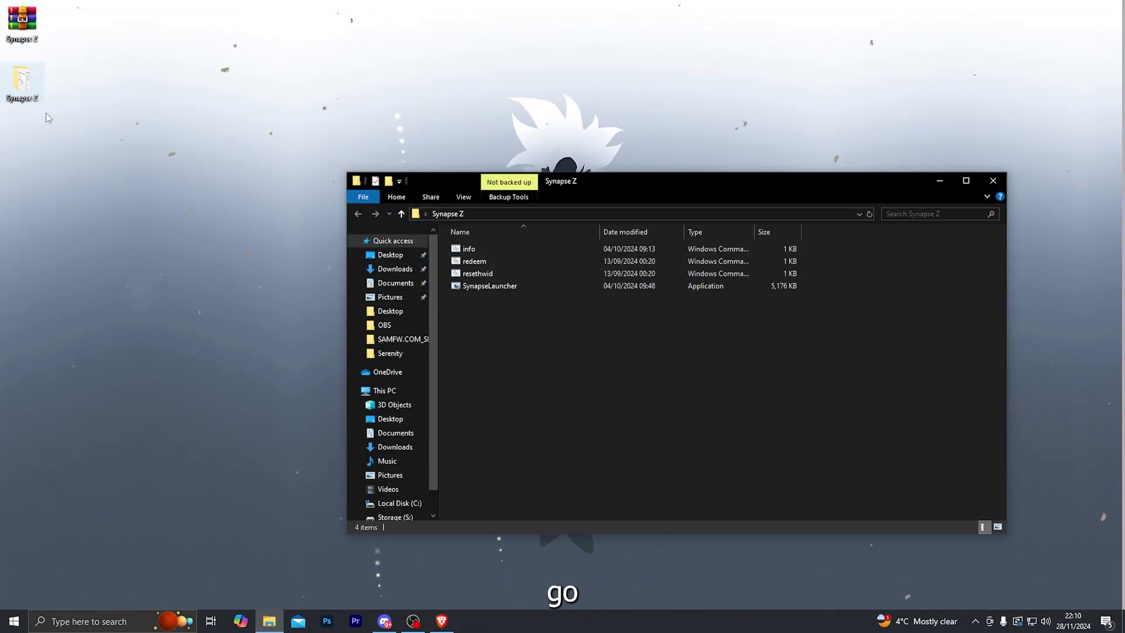
# Run SynapseLauncher past the SmartScreen warning and the administrator prompt.
pyautogui.doubleClick(474, 287)
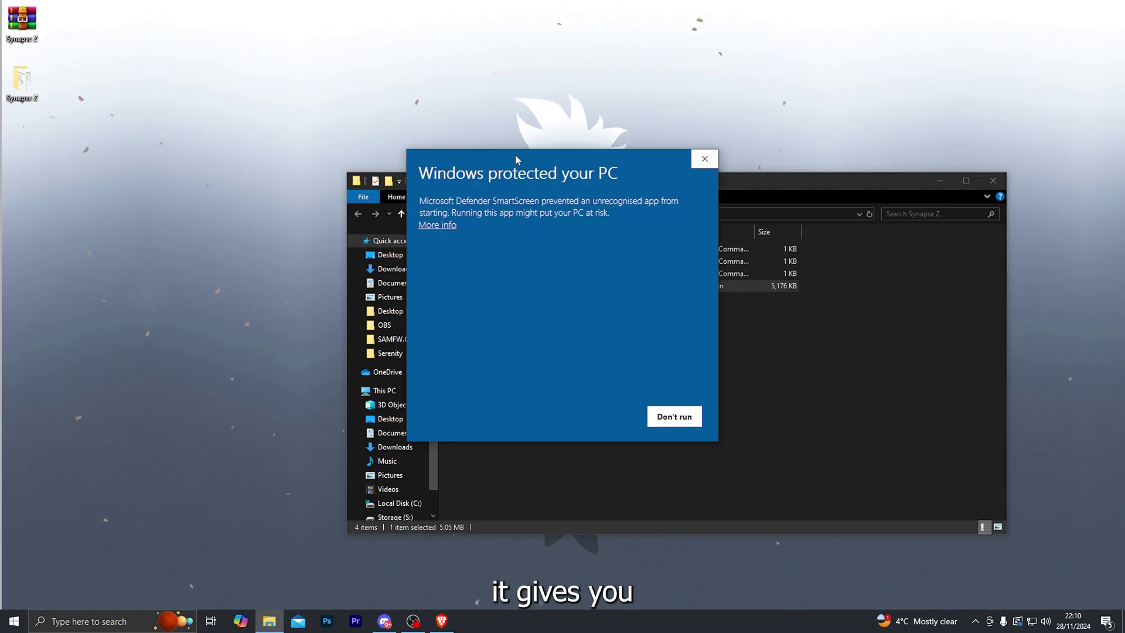
pyautogui.click(448, 226)
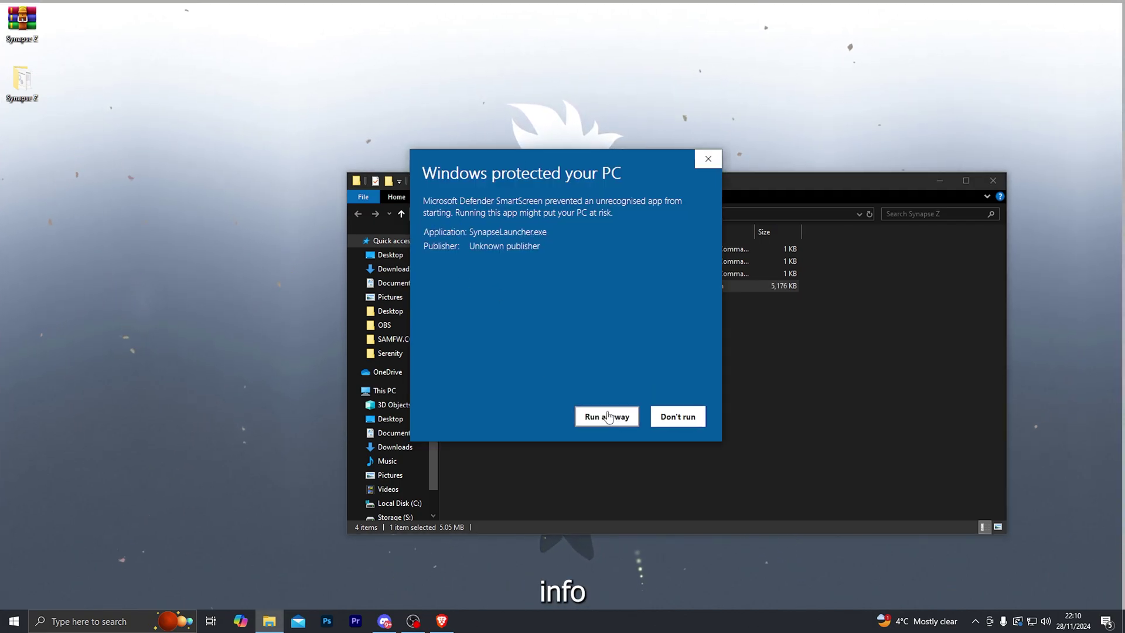
pyautogui.click(609, 416)
pyautogui.click(633, 453)
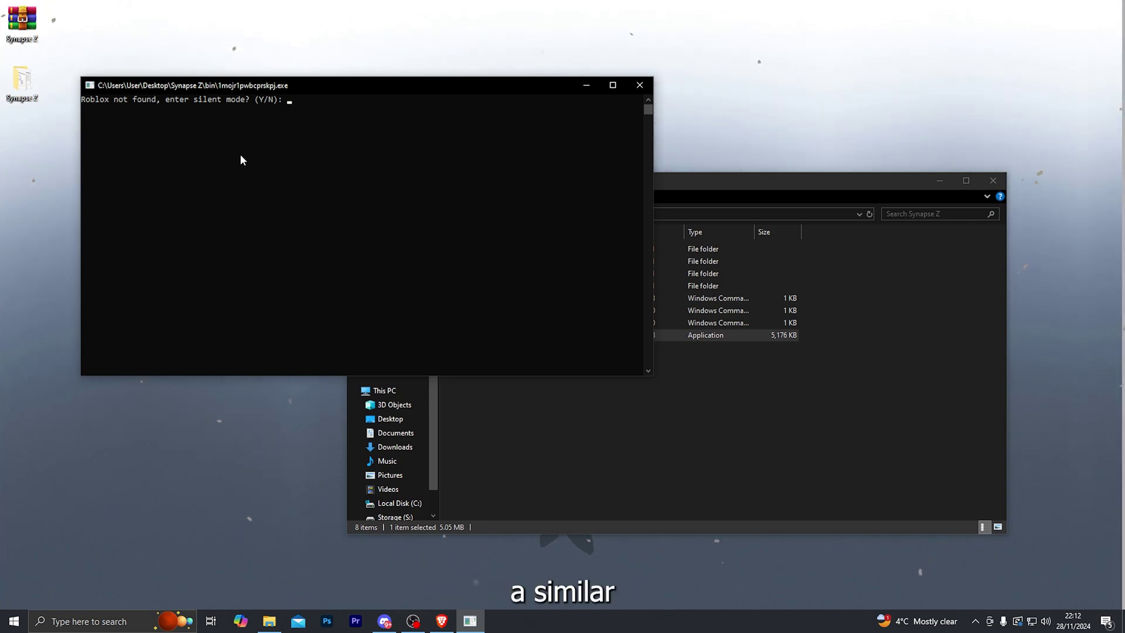
# Close the Synapse Z launcher console once setup reports Roblox was not found.
pyautogui.click(640, 85)
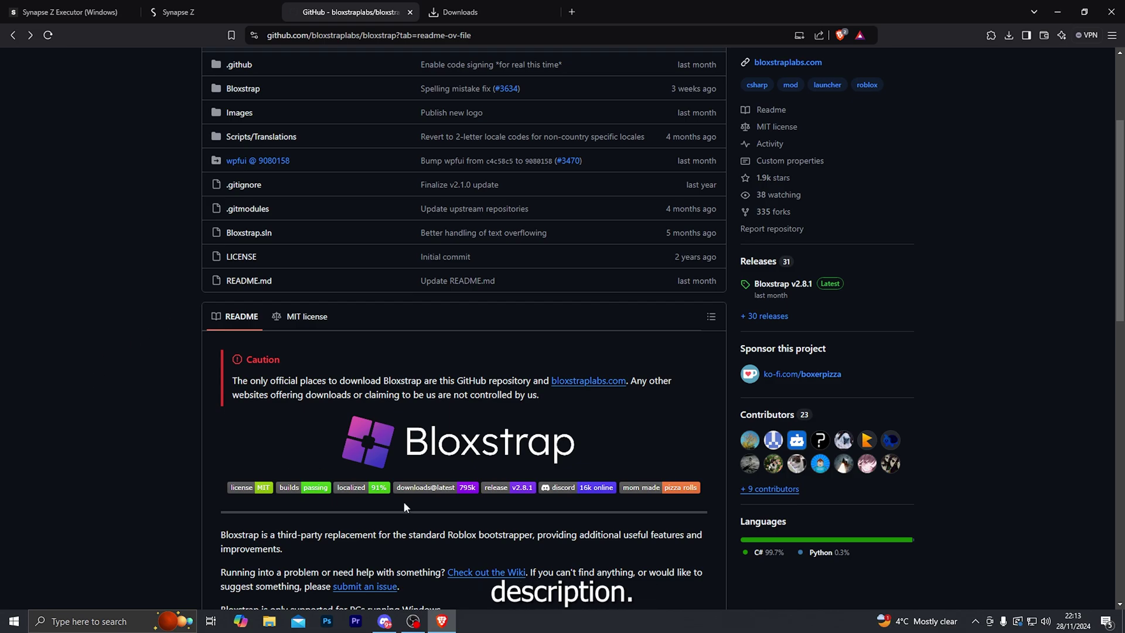
# Download and save the Bloxstrap v2.8.1 installer from the GitHub releases page.
pyautogui.click(427, 489)
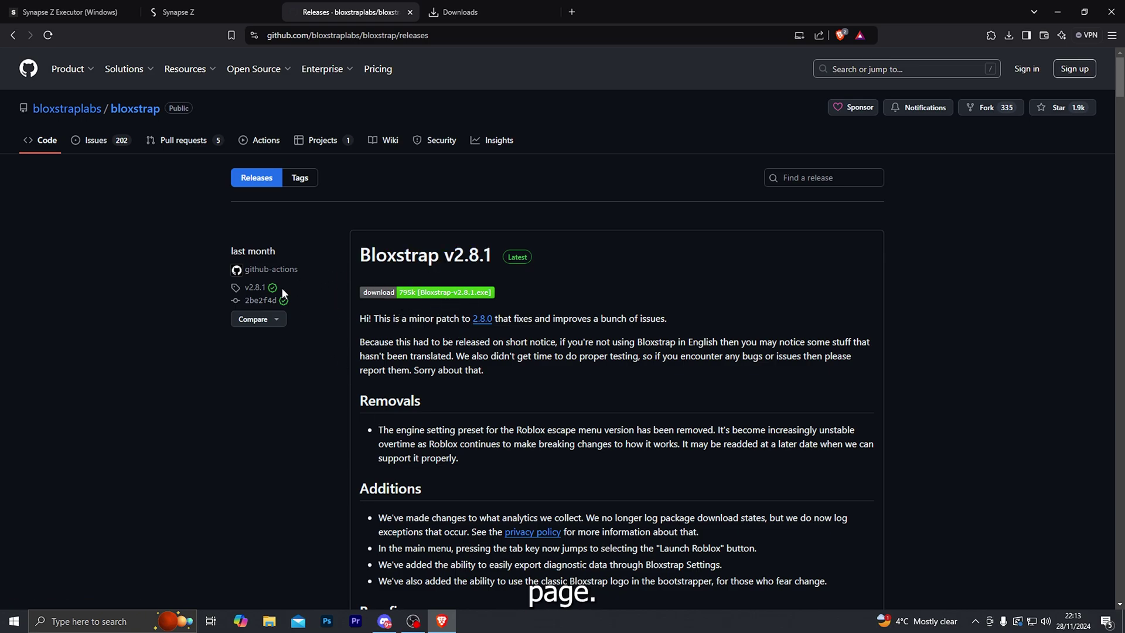
pyautogui.click(445, 296)
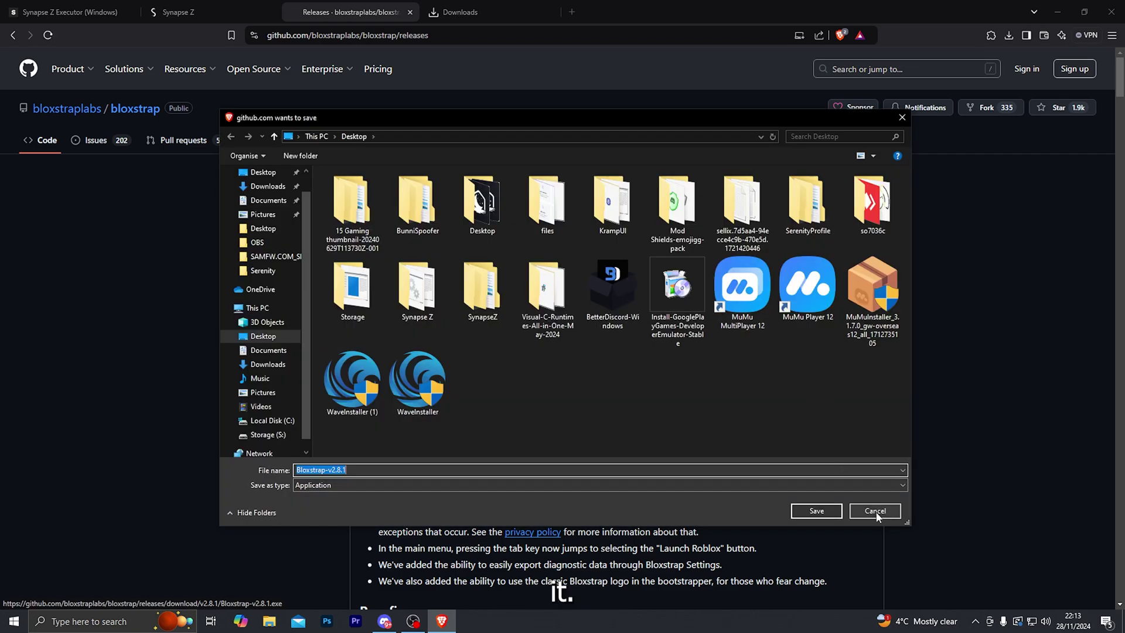
pyautogui.click(875, 511)
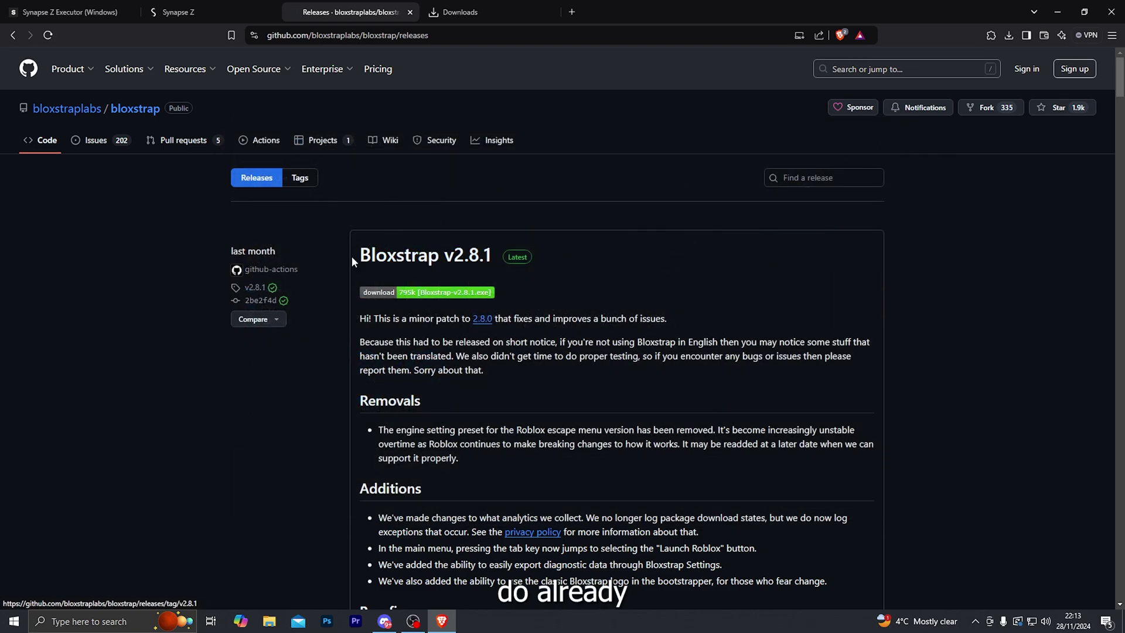
# In Bloxstrap Menu, enable Force Roblox reinstallation under Bootstrapper, save, and close settings.
pyautogui.press('super')
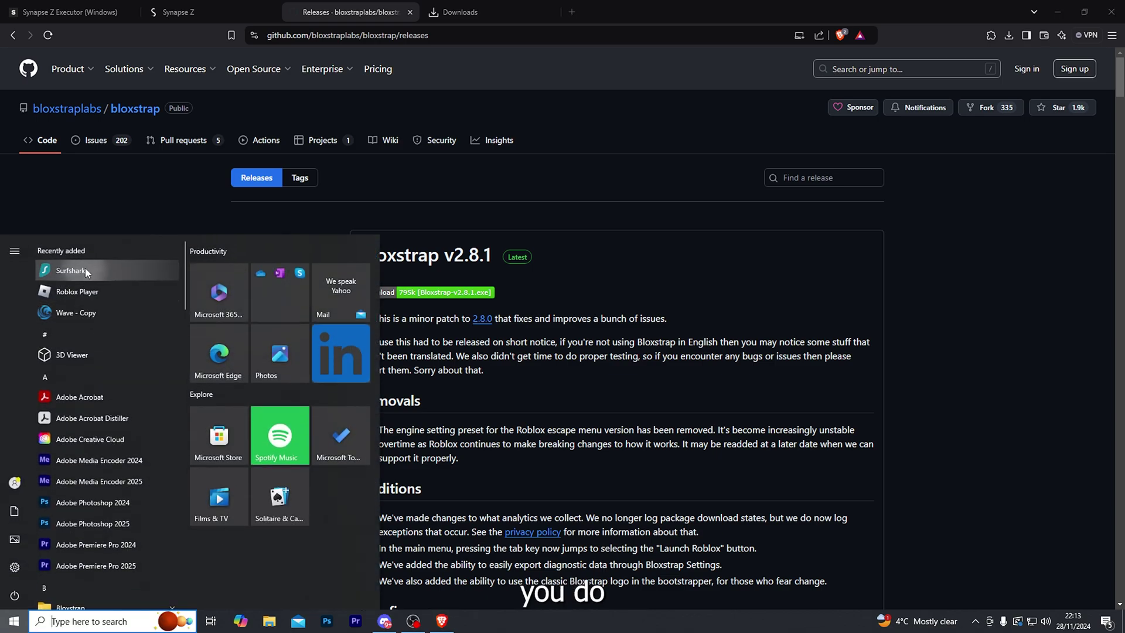
pyautogui.write('blox')
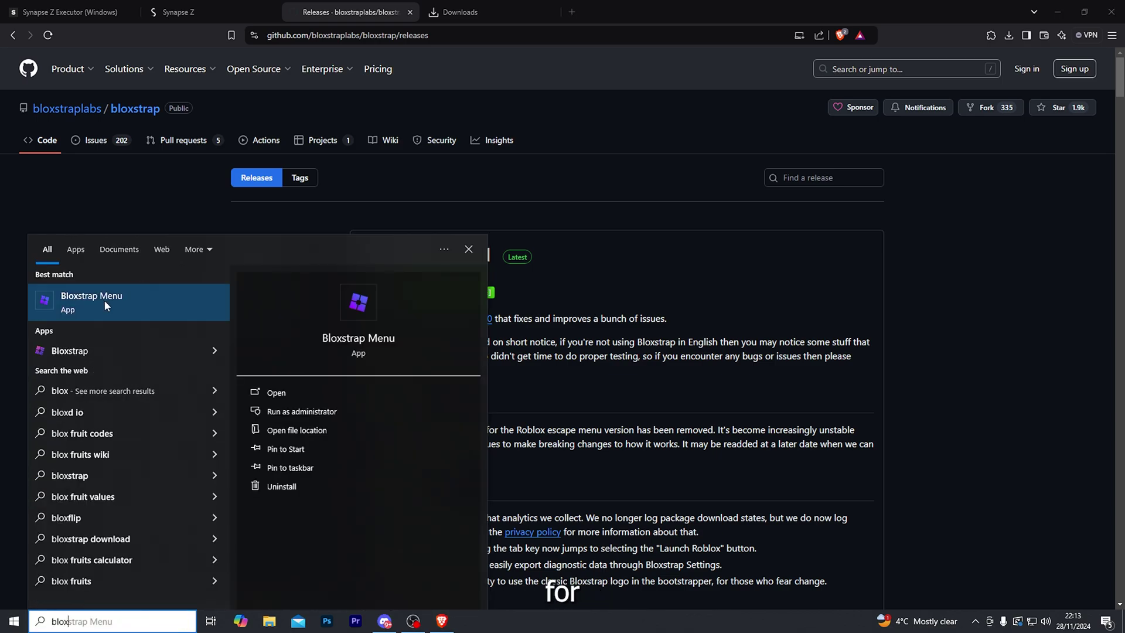
pyautogui.click(103, 298)
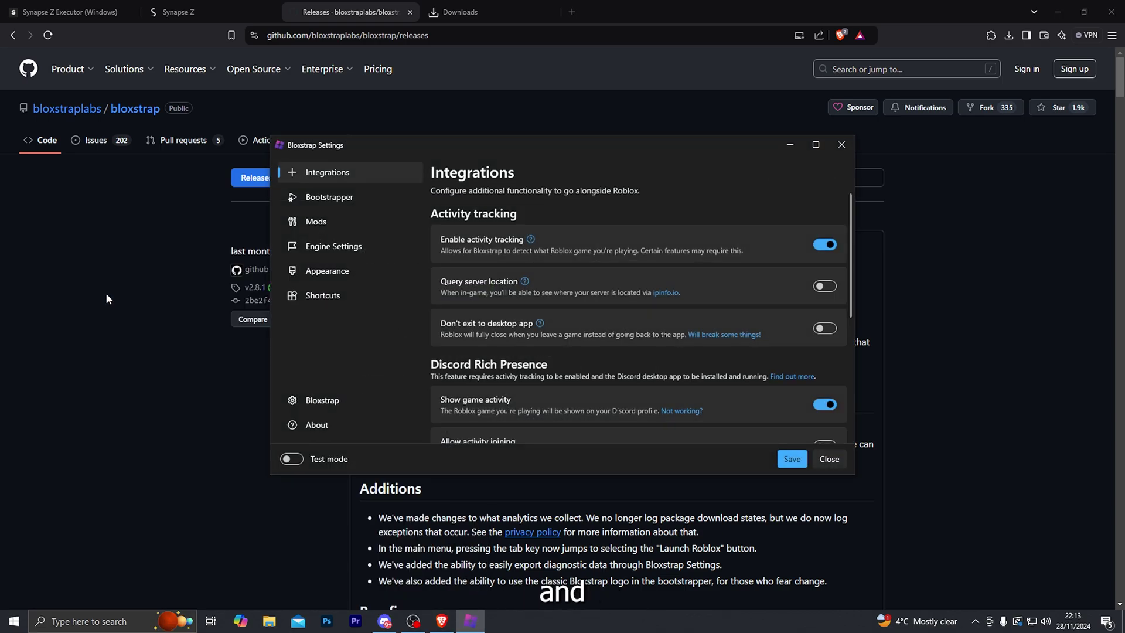
pyautogui.click(336, 201)
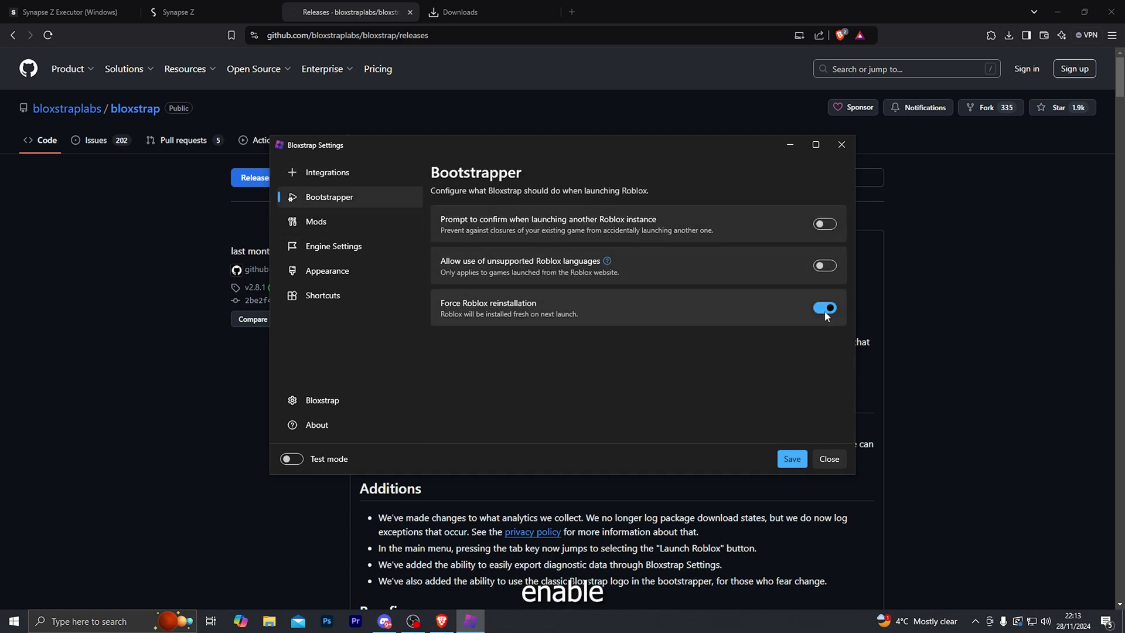
pyautogui.click(788, 463)
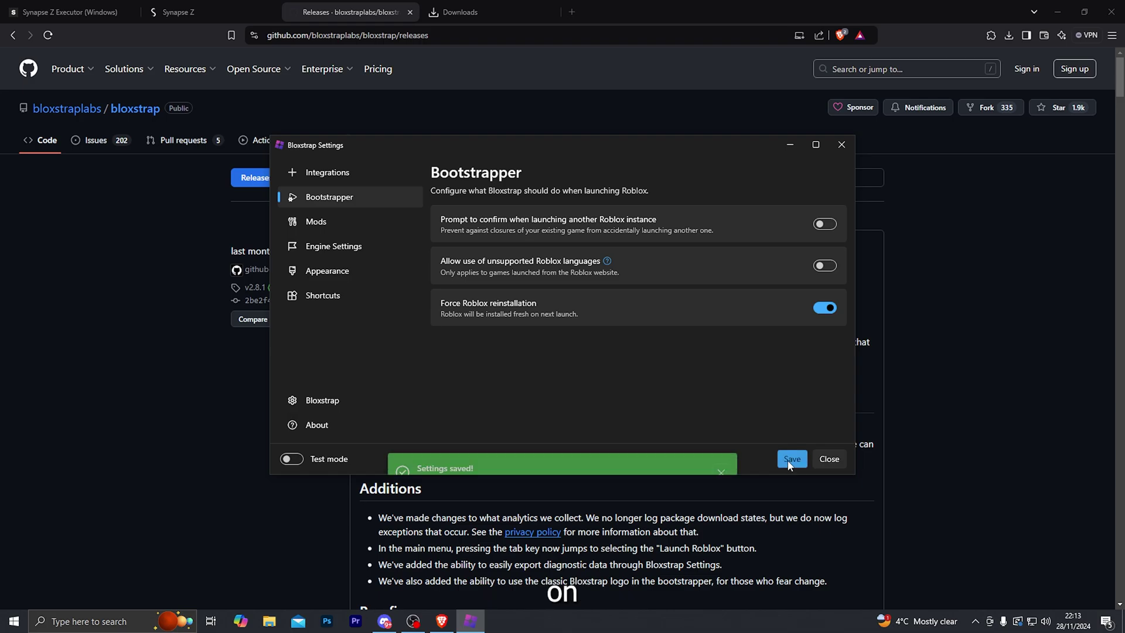
pyautogui.click(841, 144)
# Start Bloxstrap from the Start menu search for 'blox'.
pyautogui.press('super')
pyautogui.write('bl')
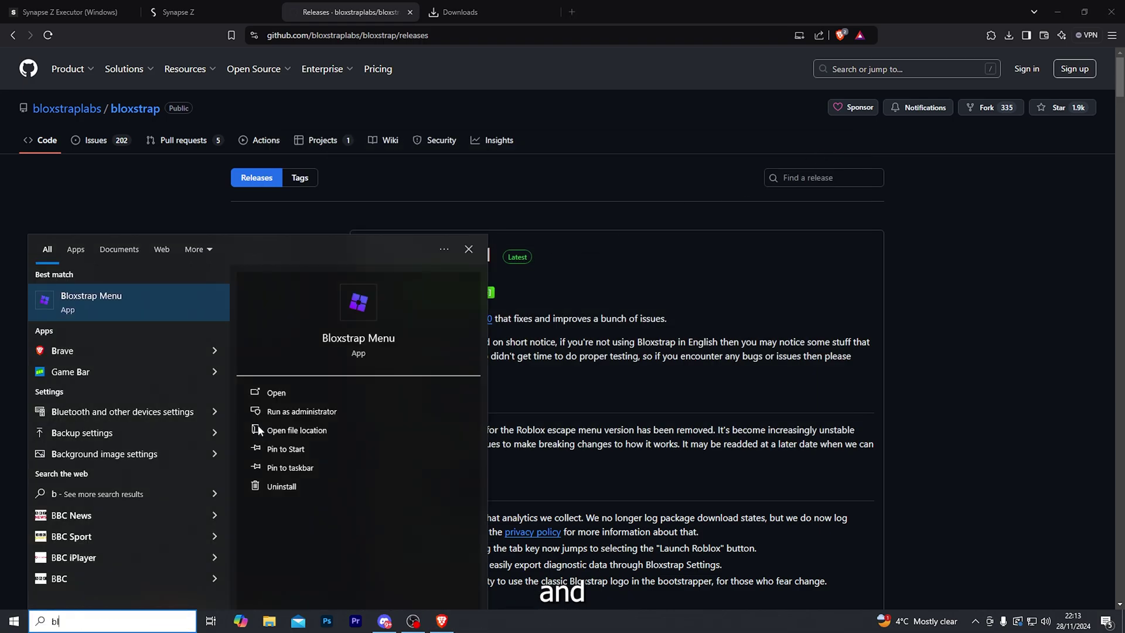
pyautogui.write('ox')
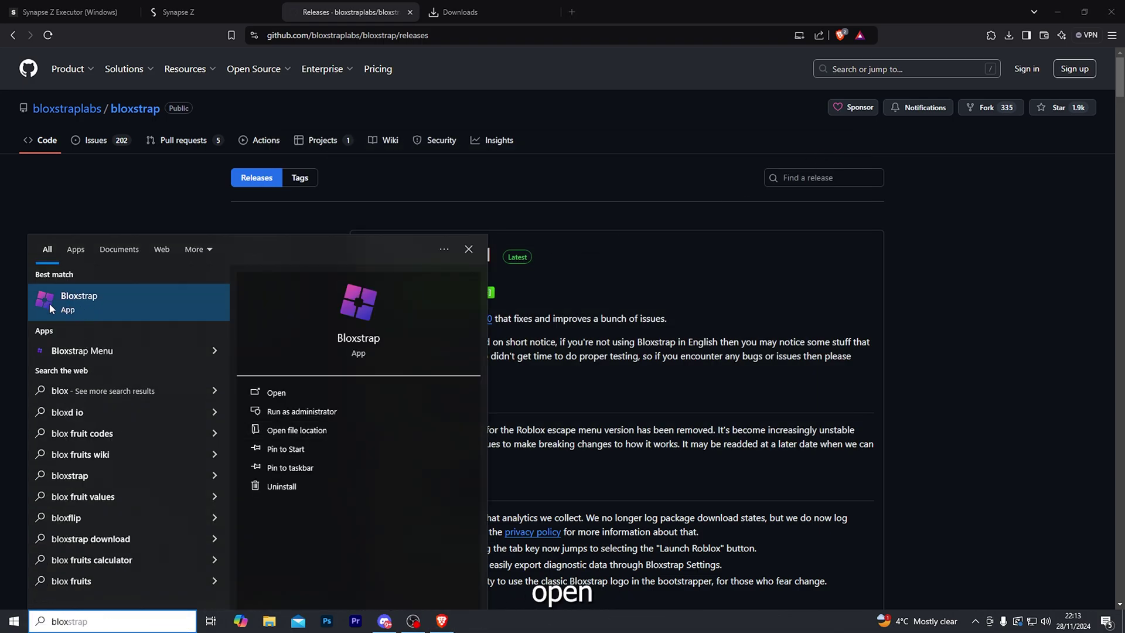
pyautogui.click(68, 306)
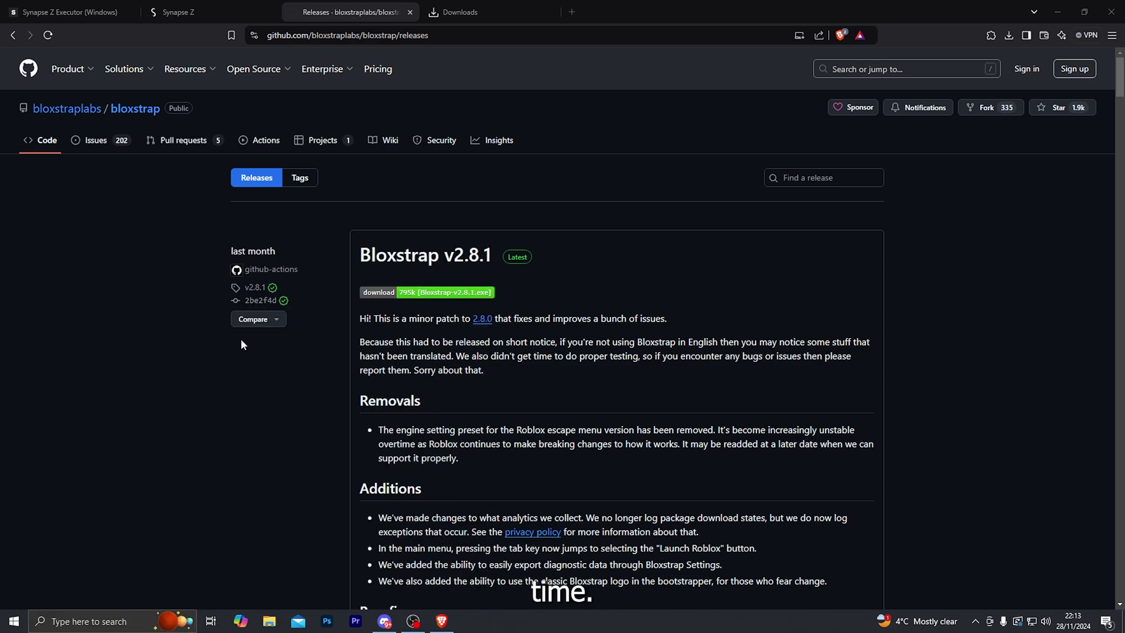
# Launch Roblox, search 'create', and play the Create a Cart Ride! experience.
pyautogui.click(588, 249)
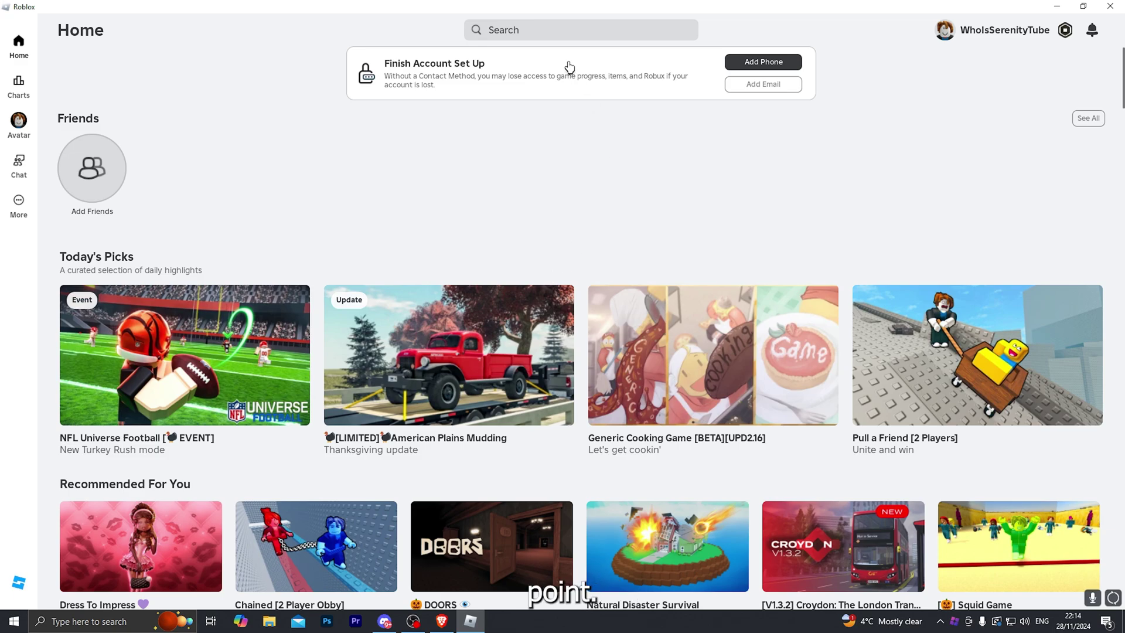
pyautogui.click(549, 32)
pyautogui.write('create')
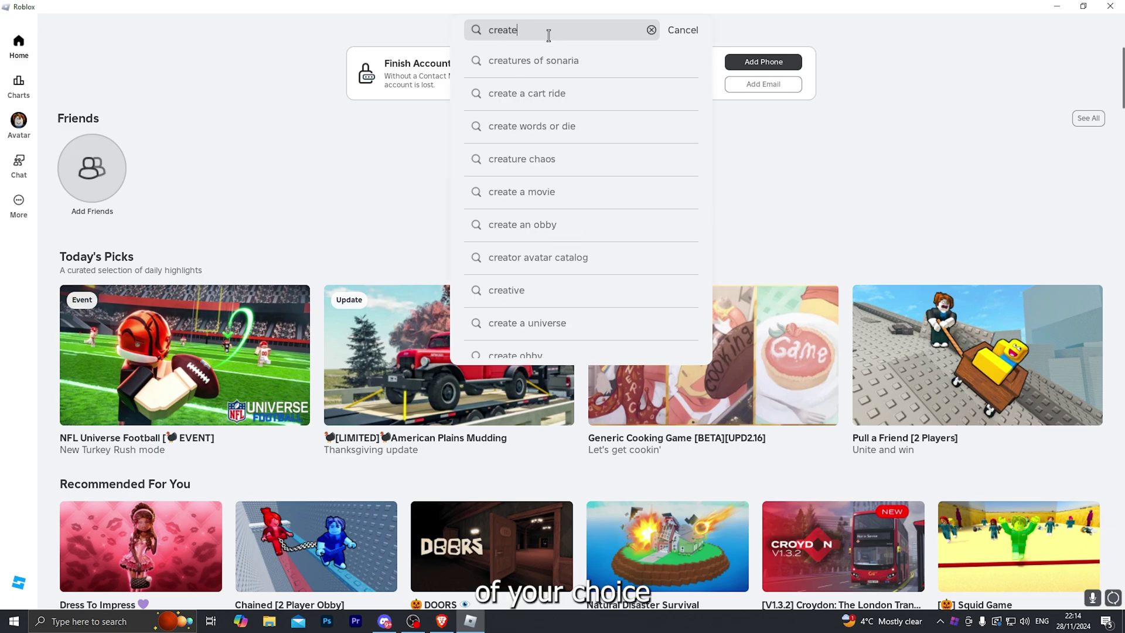
pyautogui.click(519, 64)
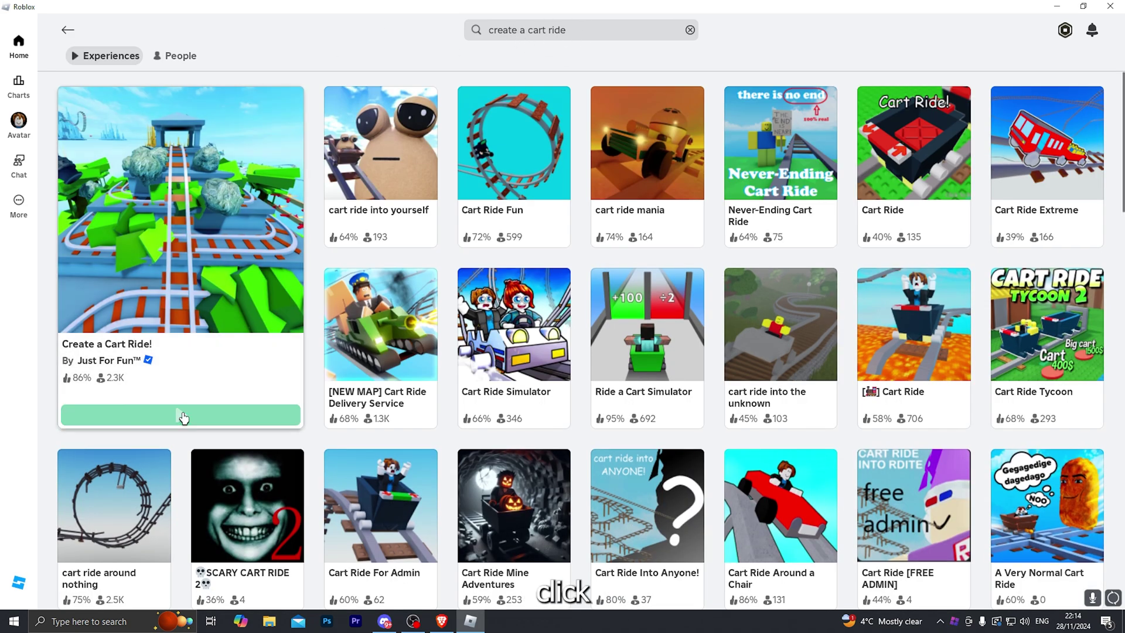
pyautogui.click(184, 417)
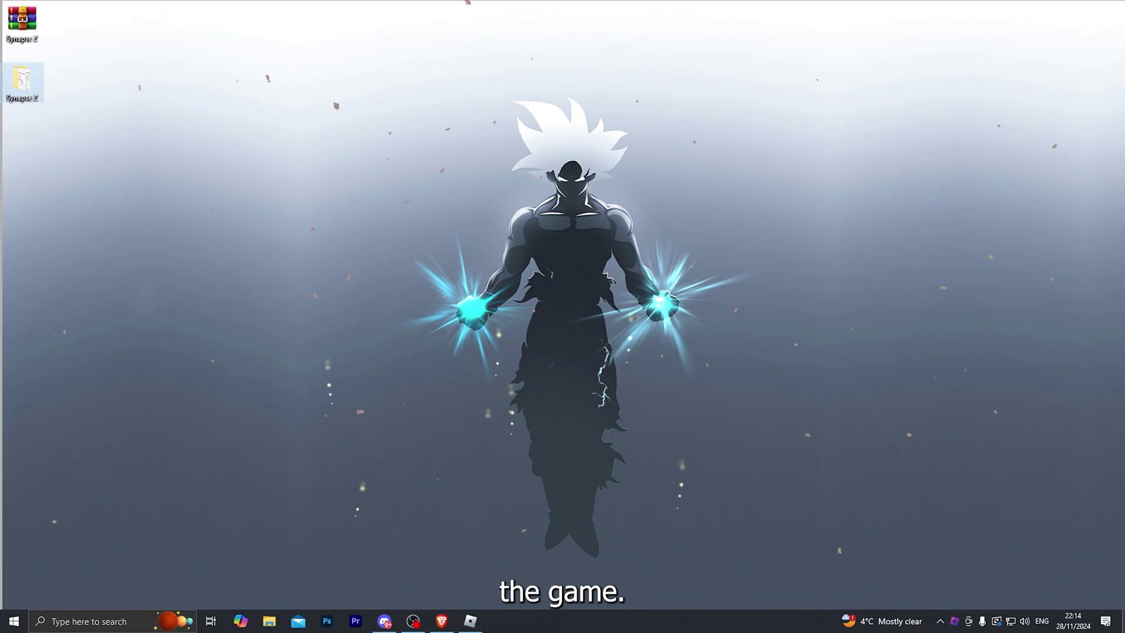
# Relaunch SynapseLauncher from the Synapse Z folder with administrator permission.
pyautogui.doubleClick(39, 87)
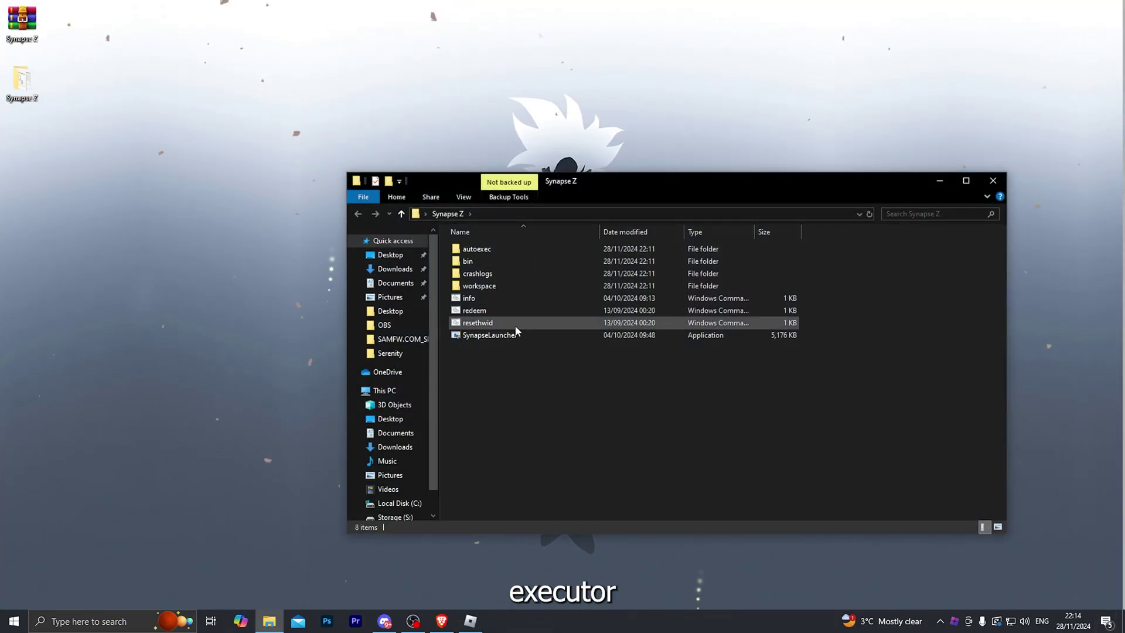
pyautogui.doubleClick(503, 336)
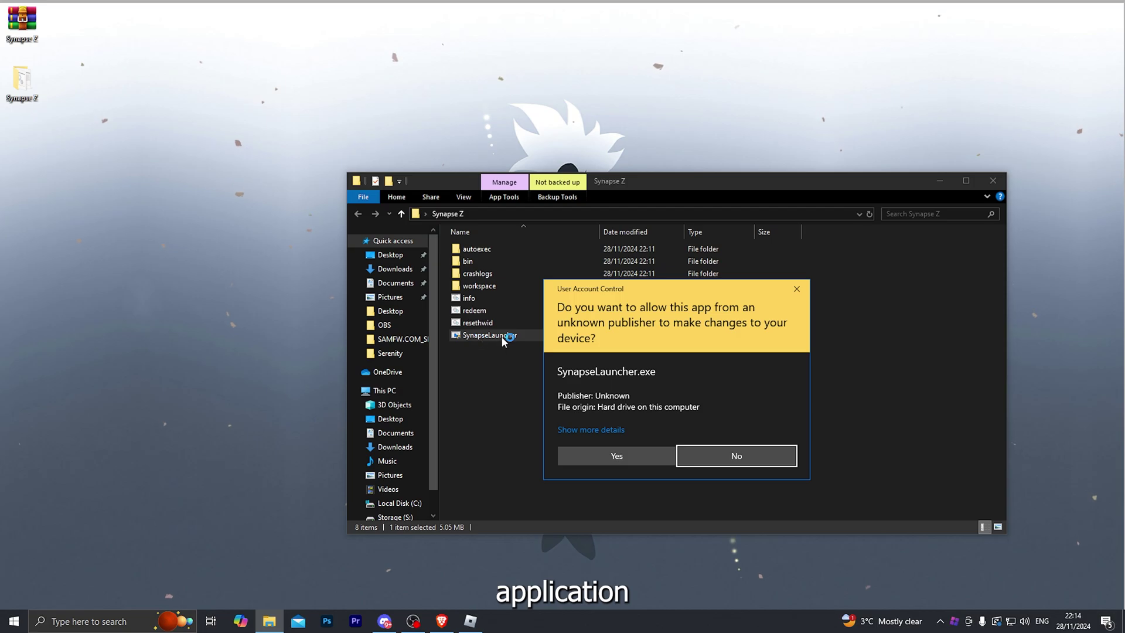
pyautogui.click(634, 457)
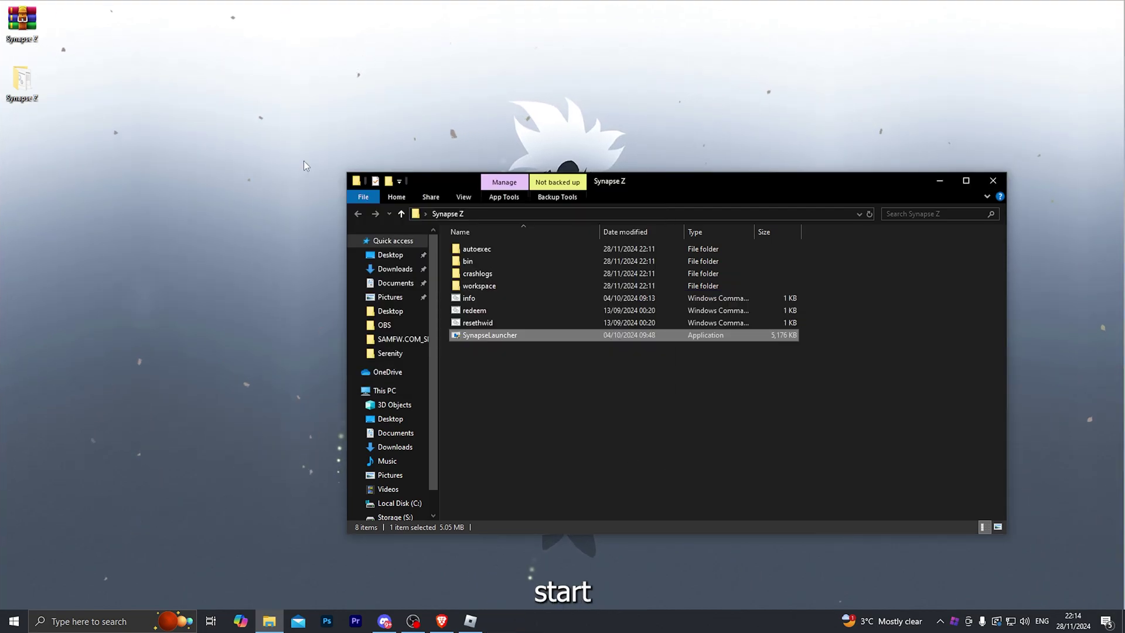
# In Roblox, close the shop and rides overlay and show the Synapse Z panel with Delete.
pyautogui.click(470, 620)
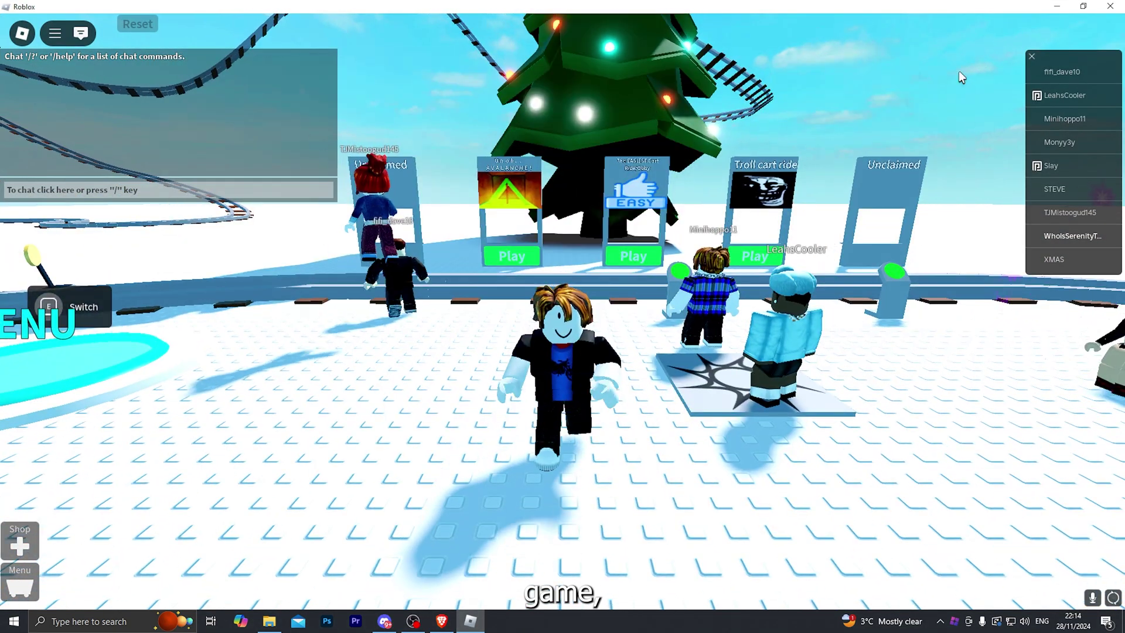
pyautogui.click(959, 71)
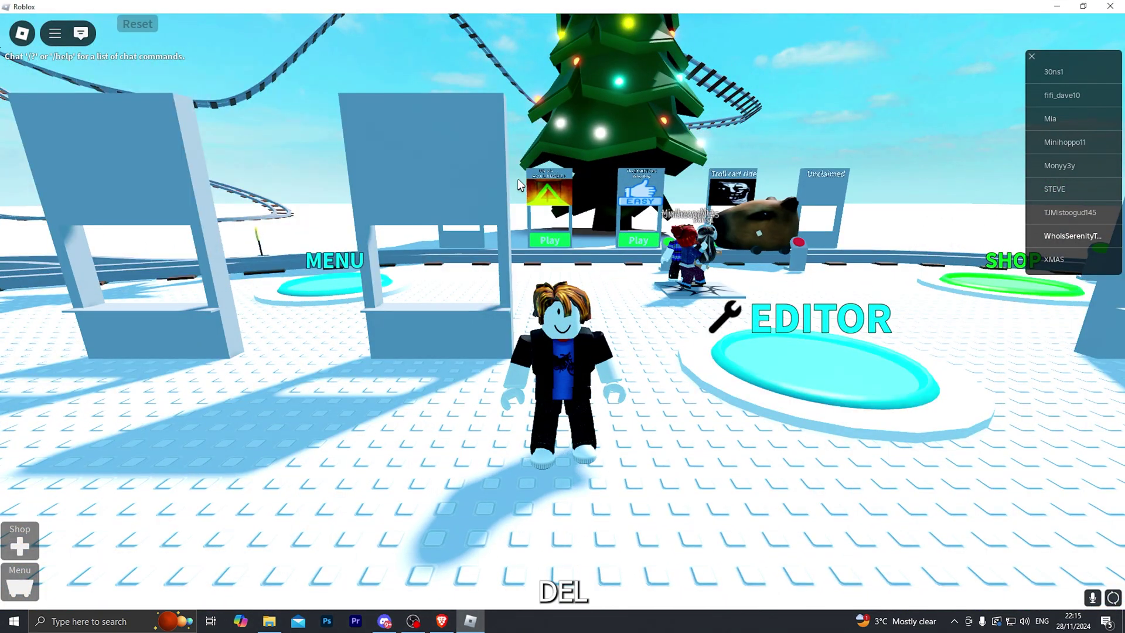
pyautogui.press('Delete')
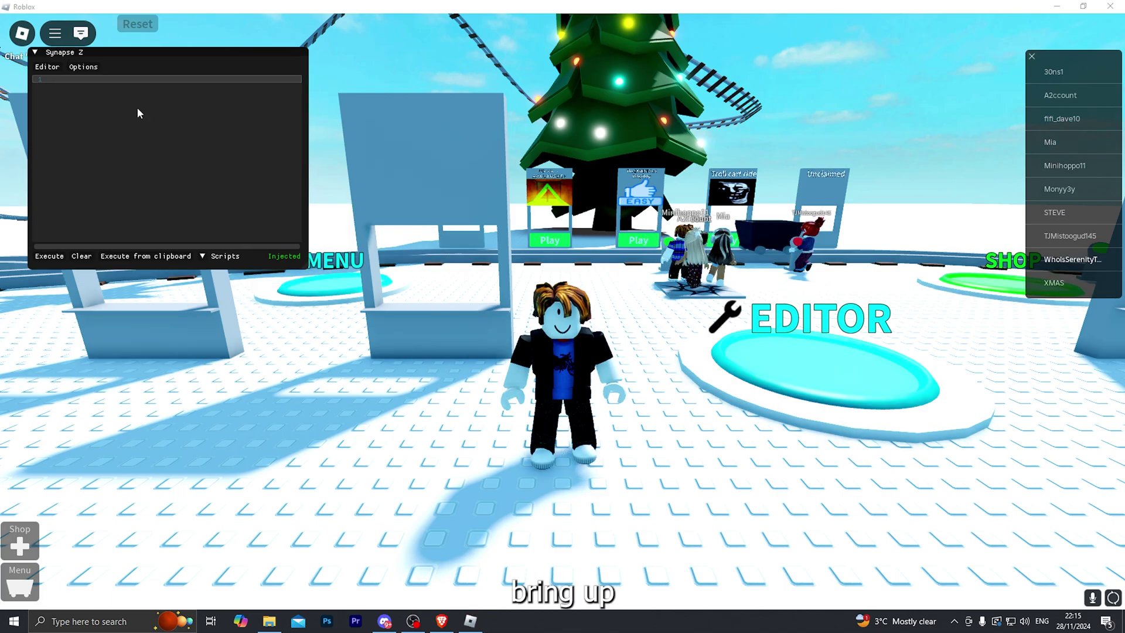
# Paste the Infinite Yield loadstring from the notes into Synapse Z and execute it.
pyautogui.click(196, 88)
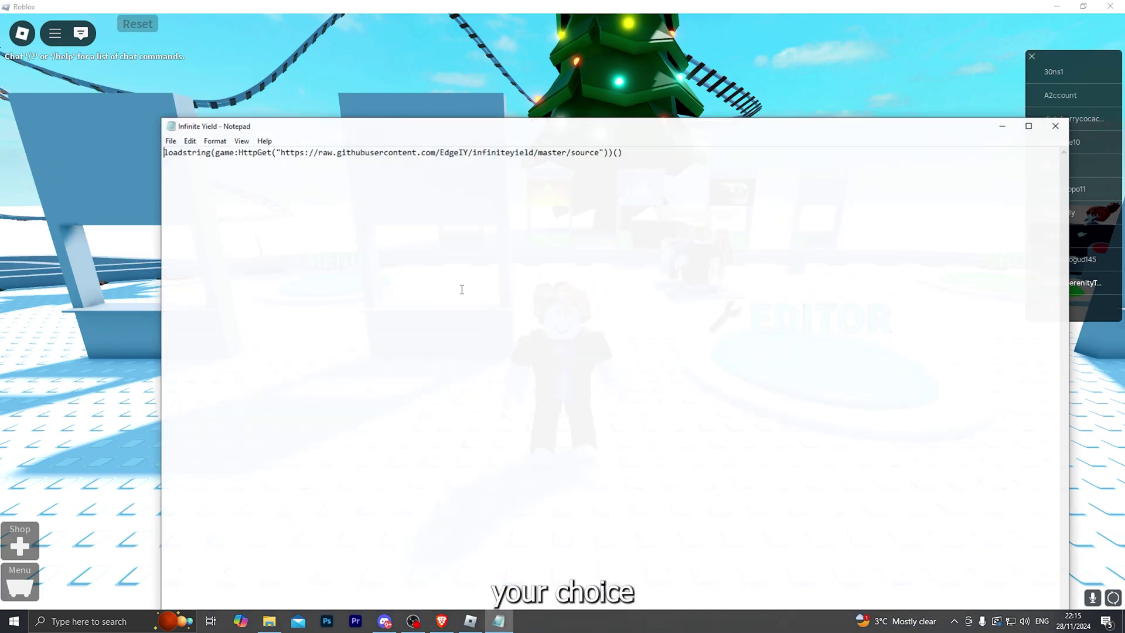
pyautogui.hotkey('ctrl', 'a')
pyautogui.hotkey('ctrl', 'c')
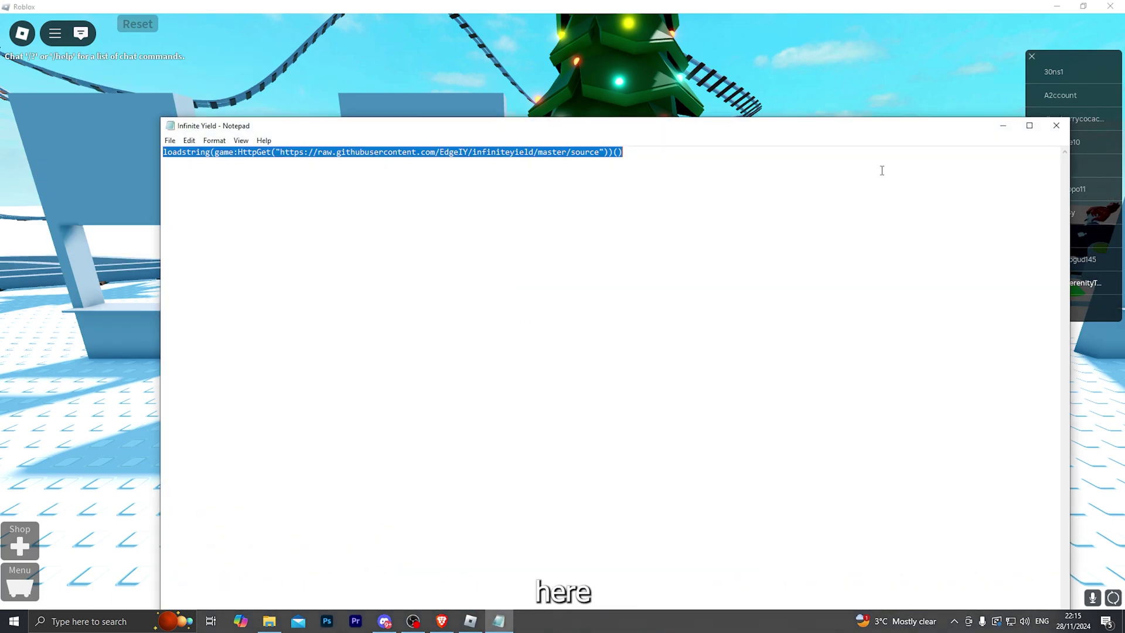
pyautogui.click(1057, 125)
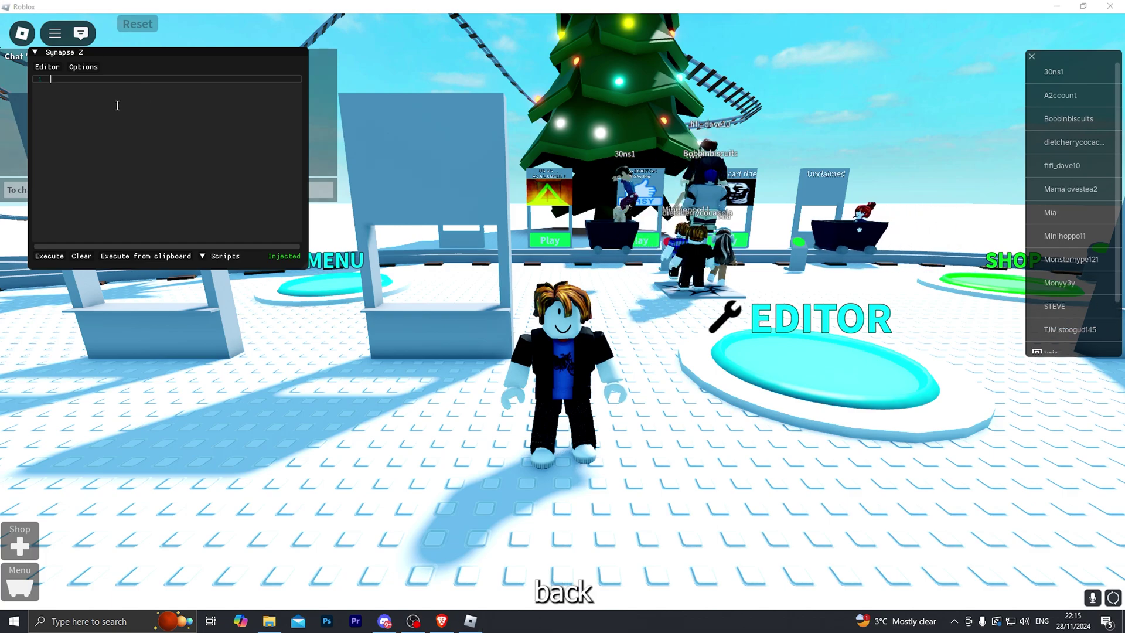
pyautogui.hotkey('ctrl', 'v')
pyautogui.click(48, 258)
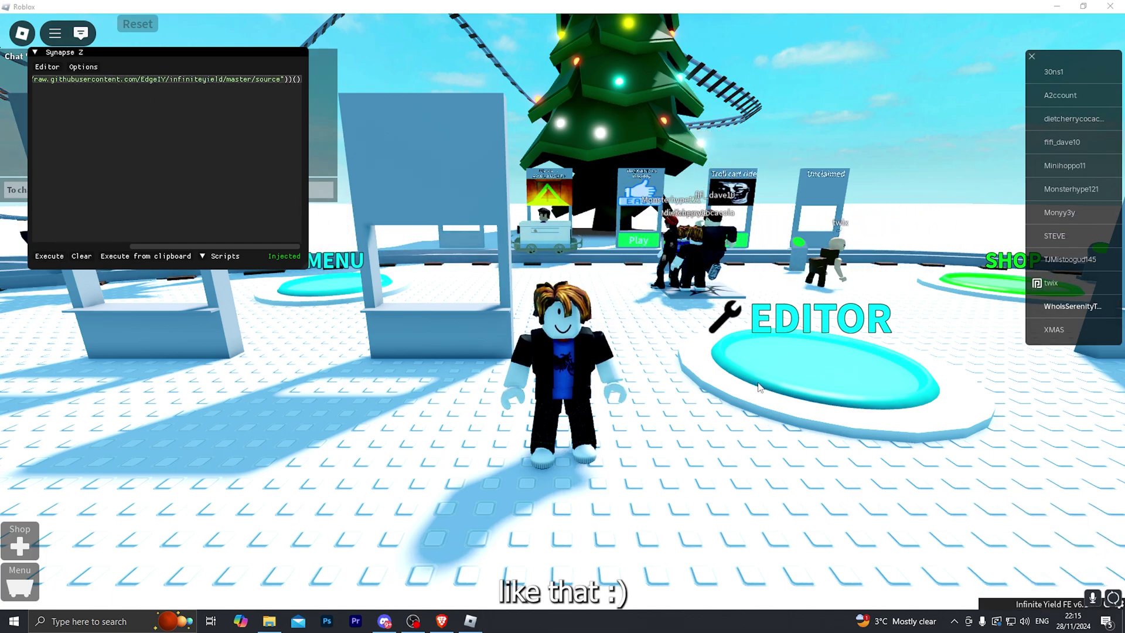
# Hide the Synapse Z executor with Insert and walk the avatar around the game.
pyautogui.press('Insert')
pyautogui.scroll(5, 756, 384)
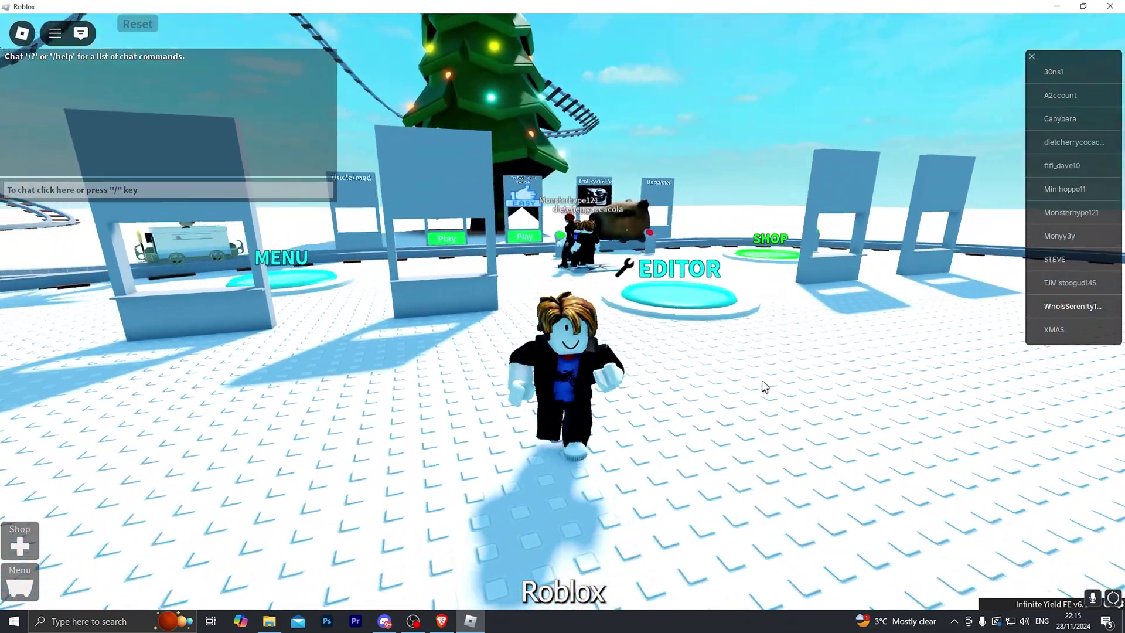
pyautogui.press('s')
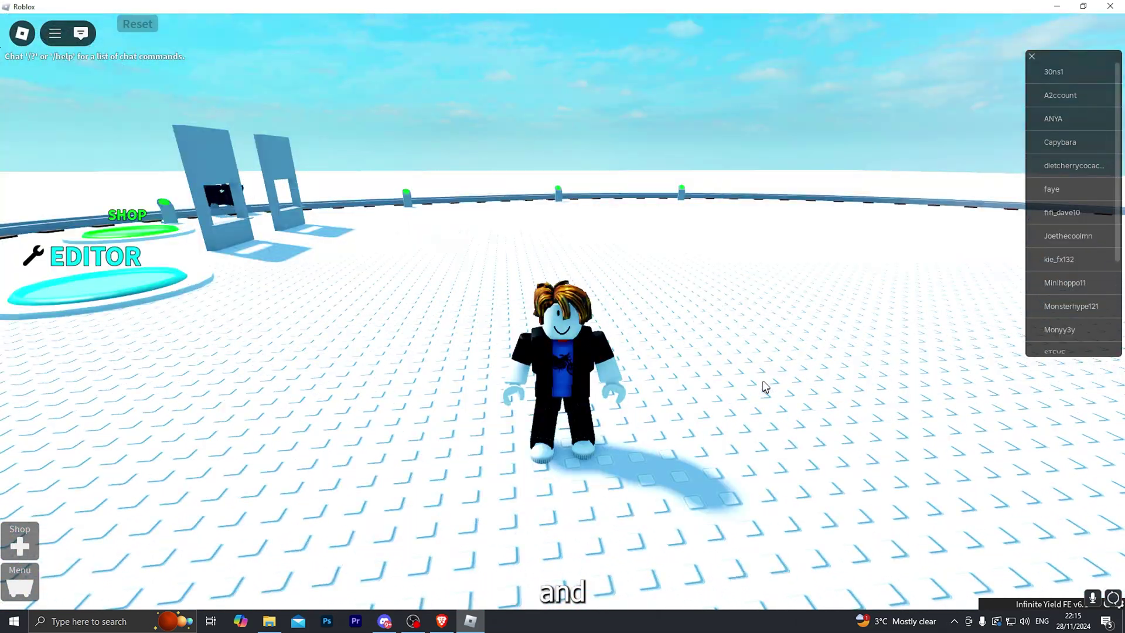